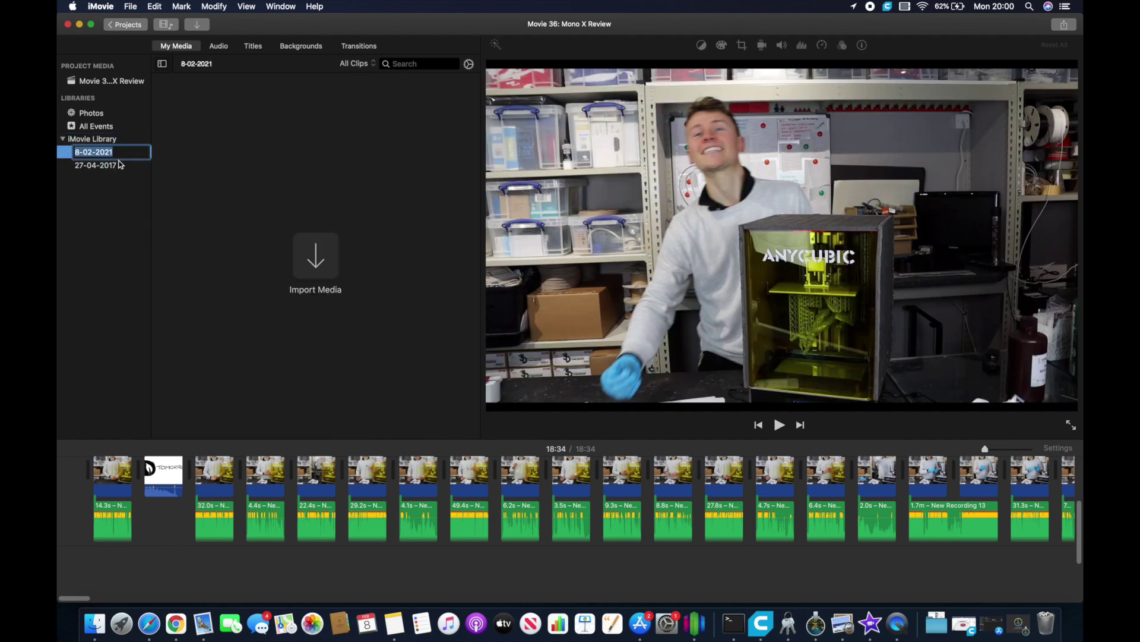
Name the event Fix Camera Issue and import the 9.4m and 23.0s clips from the NO NAME card
{"action": "type", "text": "Fix Camera Issue"}
{"action": "key", "text": "Return"}
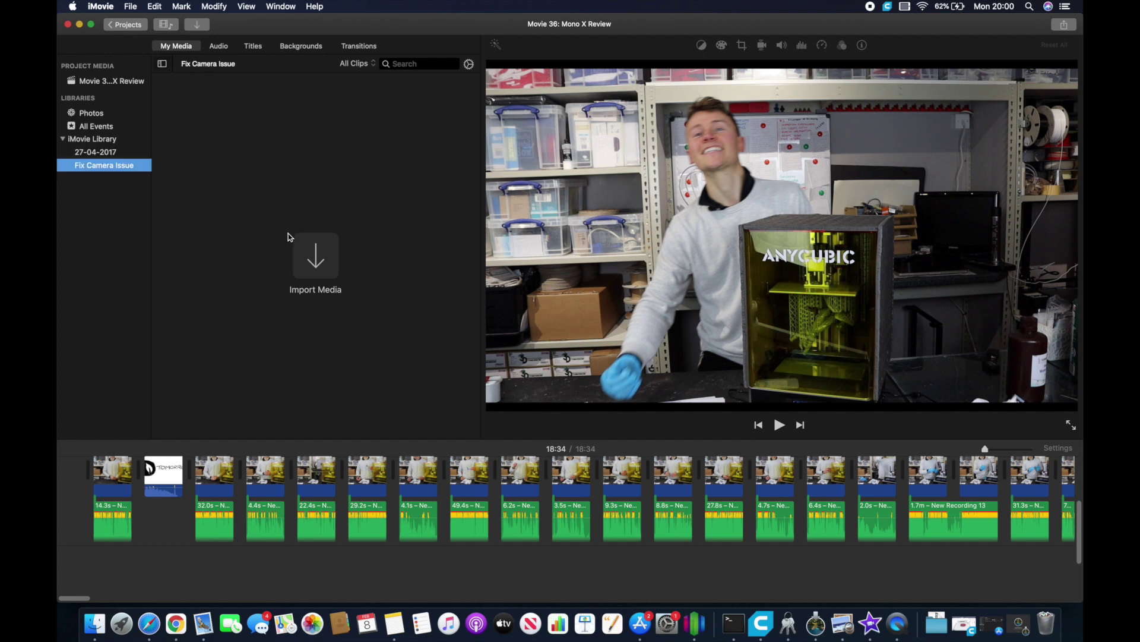
{"action": "left_click", "coordinate": [313, 254]}
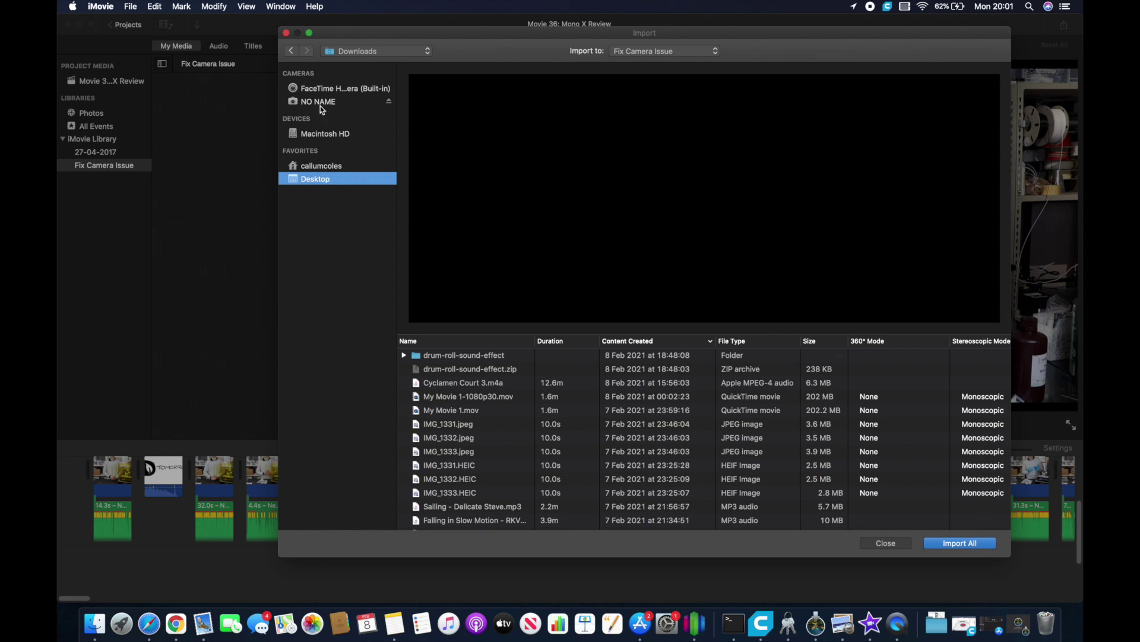
{"action": "left_click", "coordinate": [320, 104]}
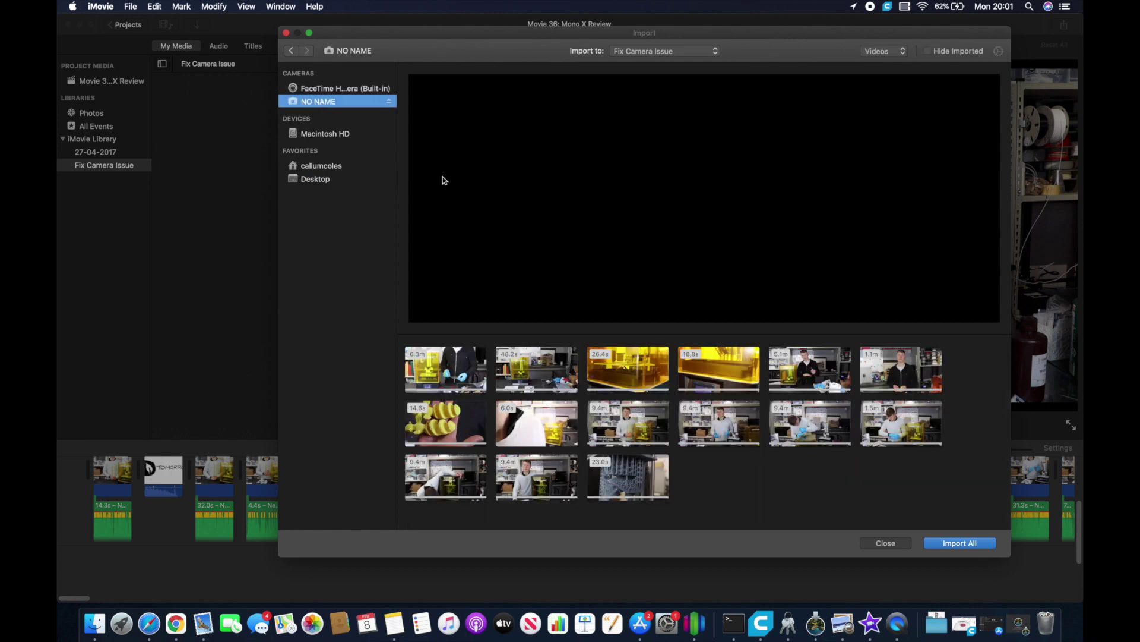
{"action": "left_click_drag", "start_coordinate": [690, 491], "coordinate": [559, 470]}
{"action": "left_click", "coordinate": [959, 543]}
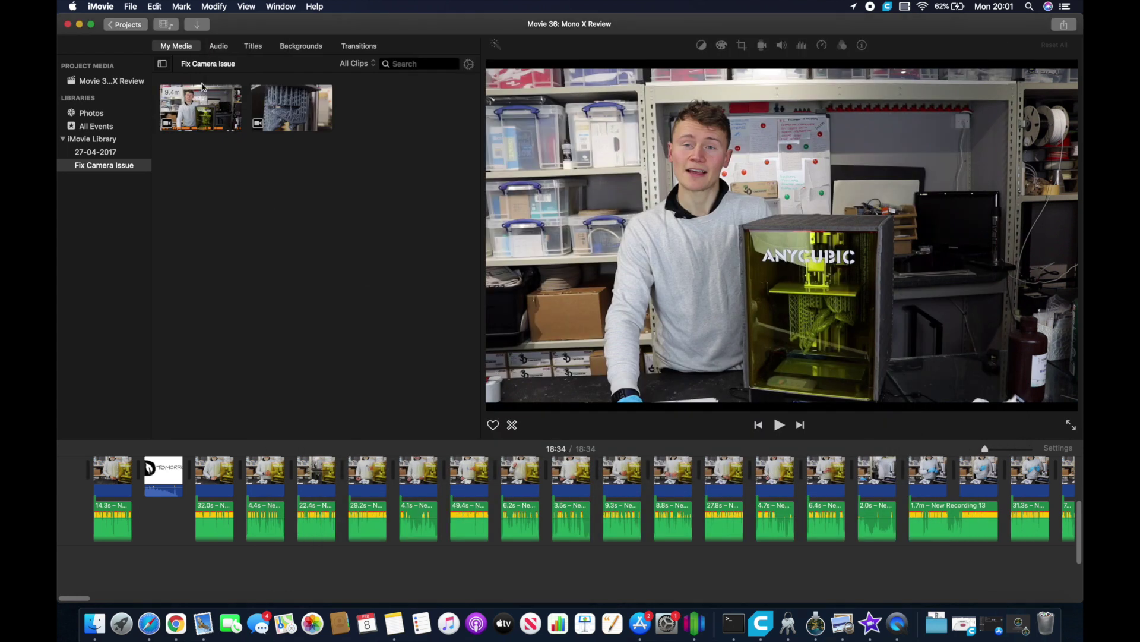
{"action": "right_click", "coordinate": [117, 143]}
{"action": "left_click", "coordinate": [95, 176]}
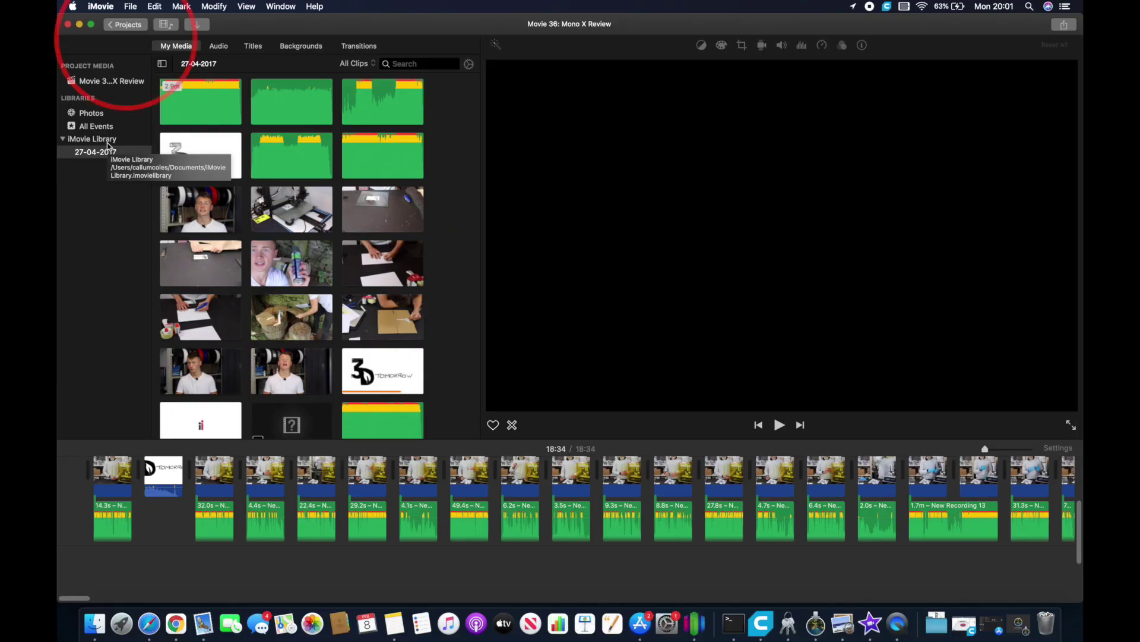
From the projects list, create and save a new library named Fix Camera Import Issue
{"action": "left_click", "coordinate": [124, 27]}
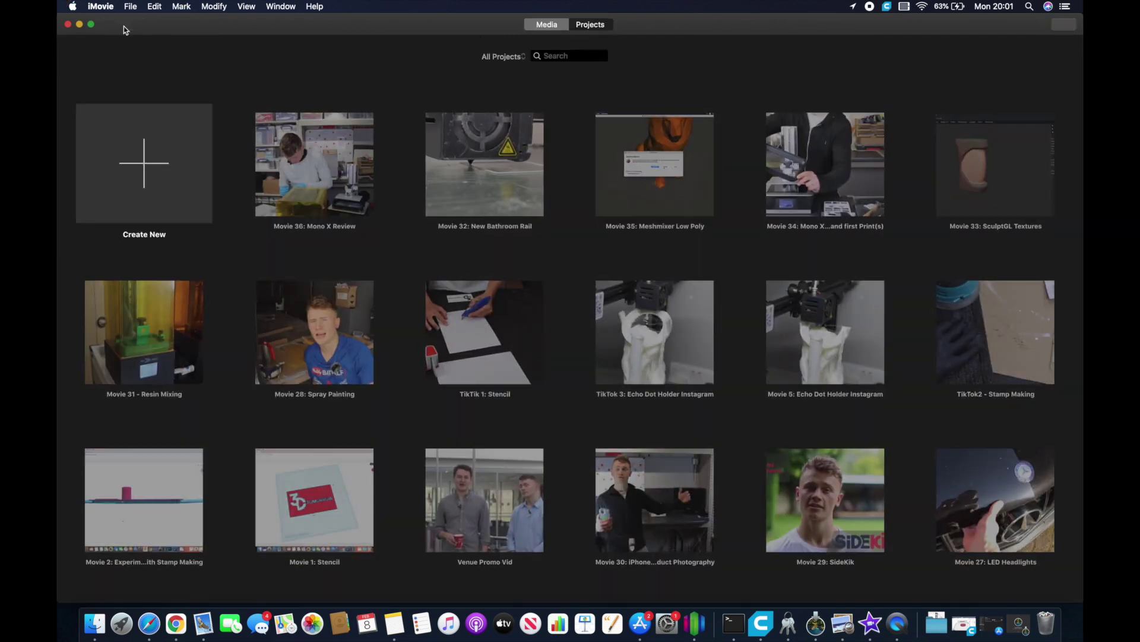
{"action": "left_click", "coordinate": [130, 7]}
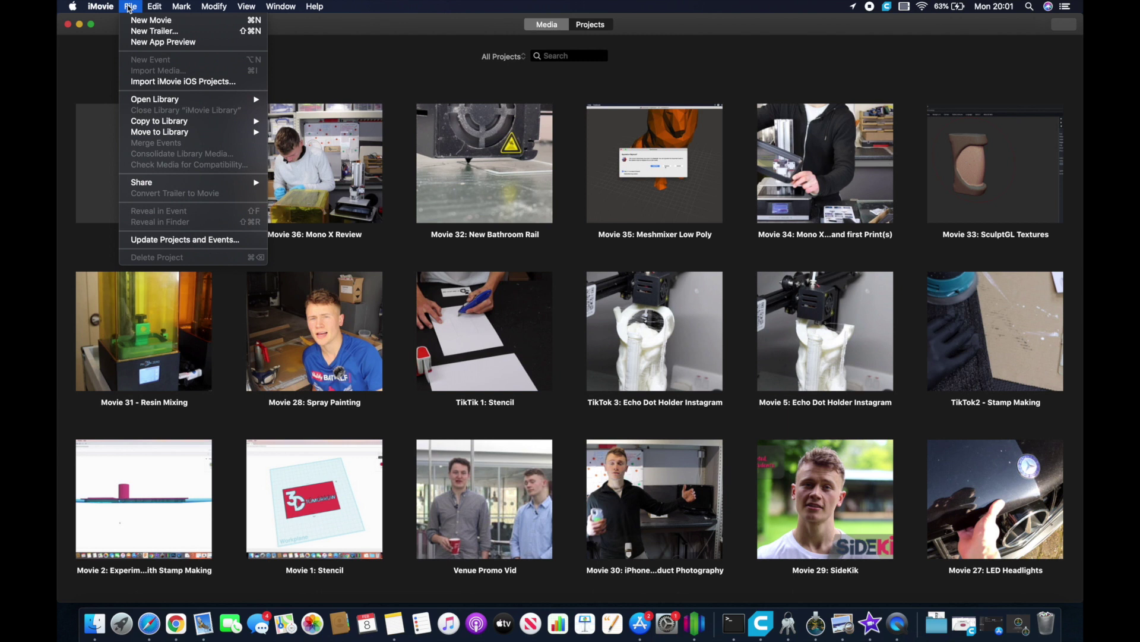
{"action": "mouse_move", "coordinate": [213, 101]}
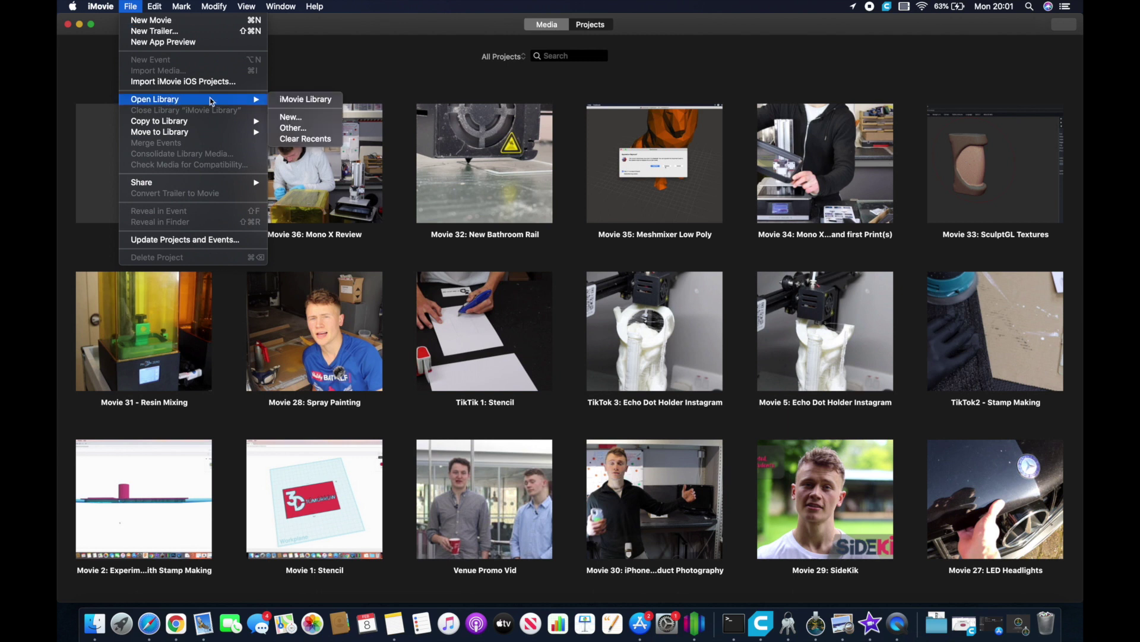
{"action": "left_click", "coordinate": [298, 118]}
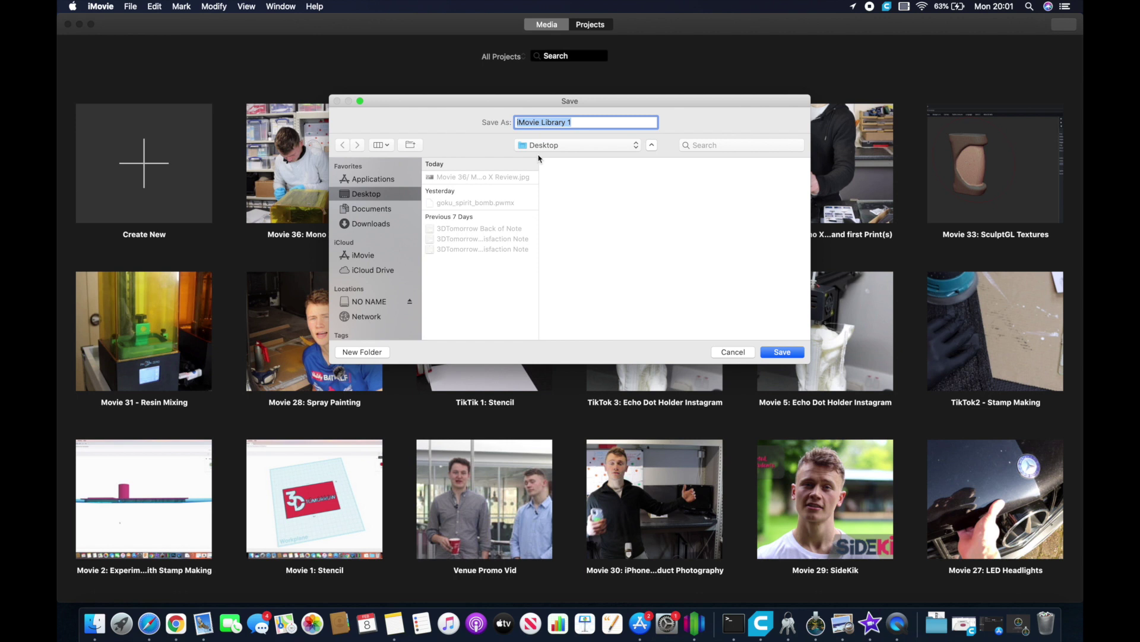
{"action": "type", "text": "Fix Camera Import Issue"}
{"action": "key", "text": "Return"}
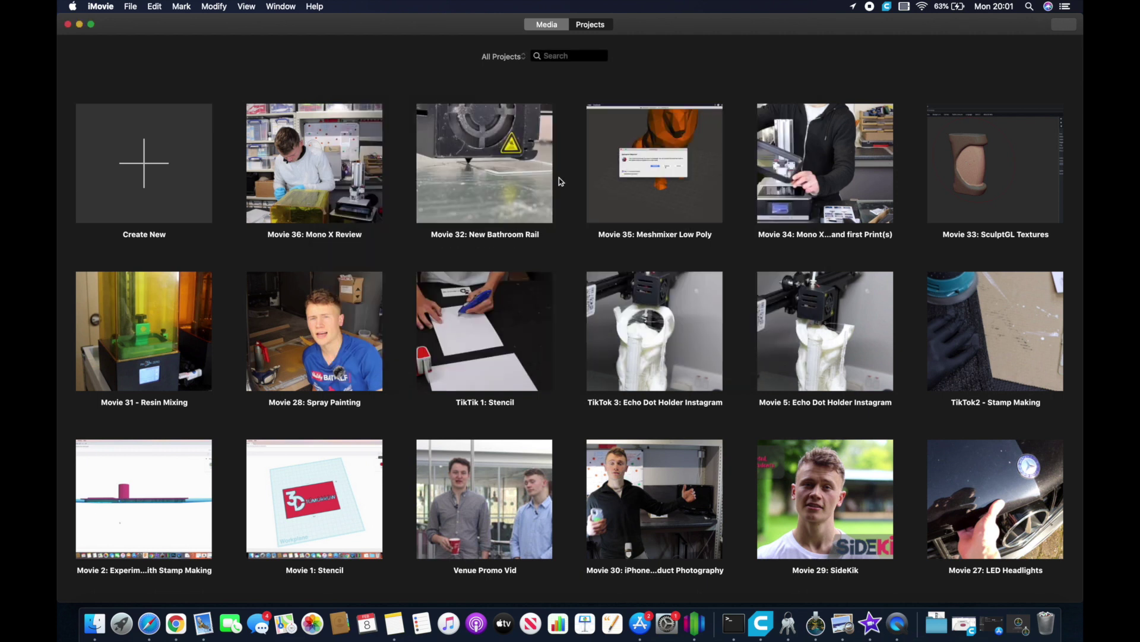
Open the recent library and the Movie 36: Mono X Review project
{"action": "left_click", "coordinate": [136, 6]}
{"action": "mouse_move", "coordinate": [224, 99]}
{"action": "left_click", "coordinate": [288, 101]}
{"action": "double_click", "coordinate": [314, 163]}
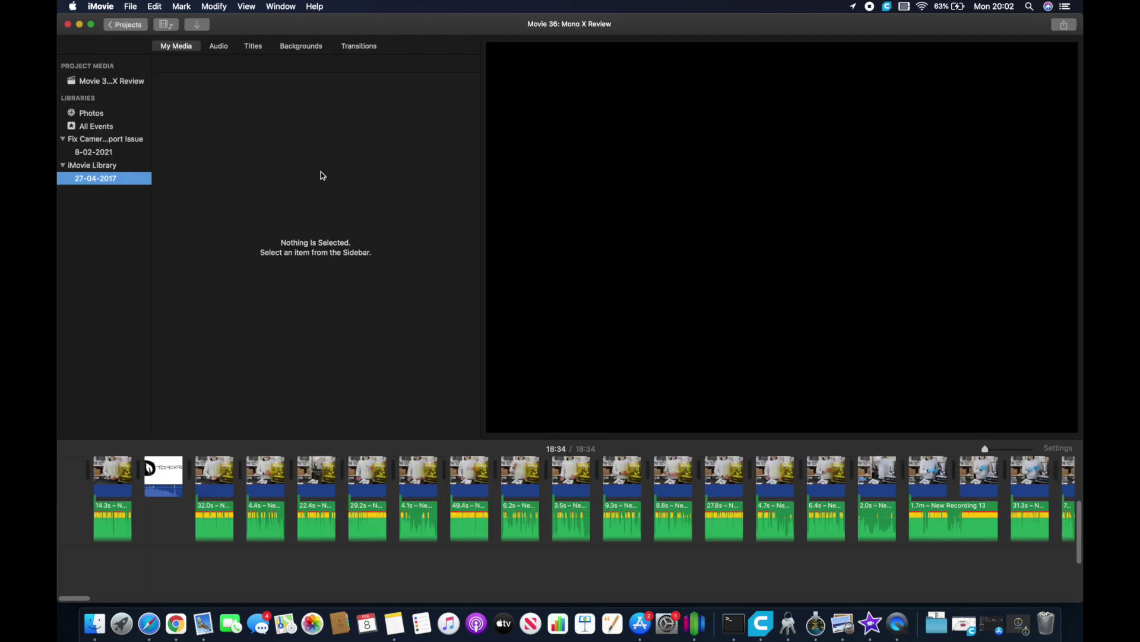
Show the empty 8-02-2021 event in the Fix Camera Import Issue library
{"action": "left_click", "coordinate": [114, 140]}
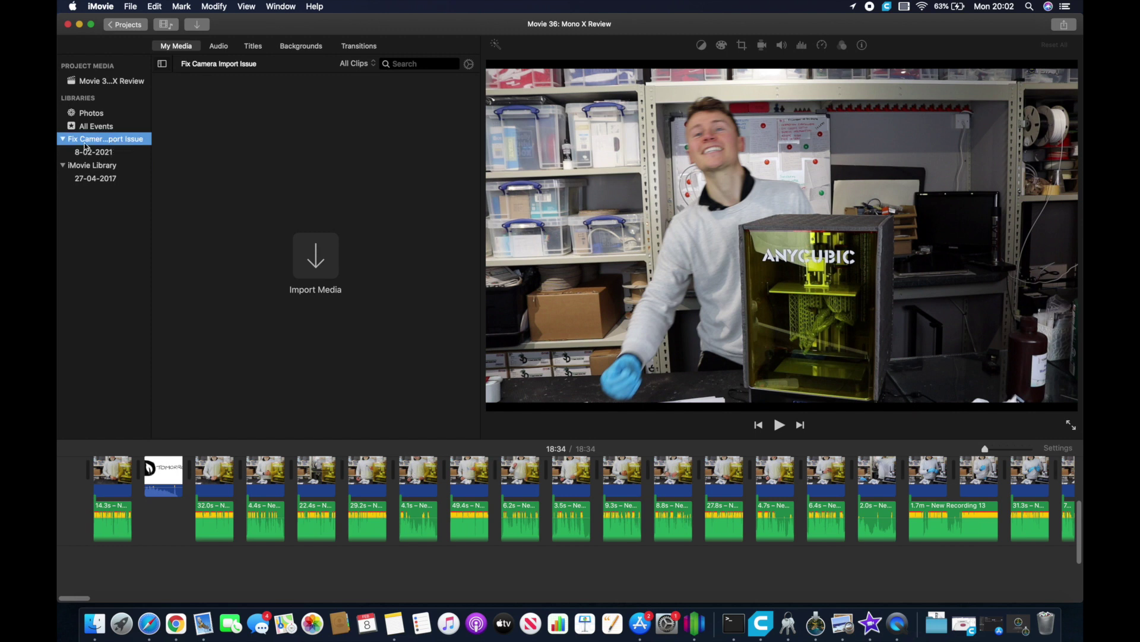
{"action": "left_click", "coordinate": [102, 155]}
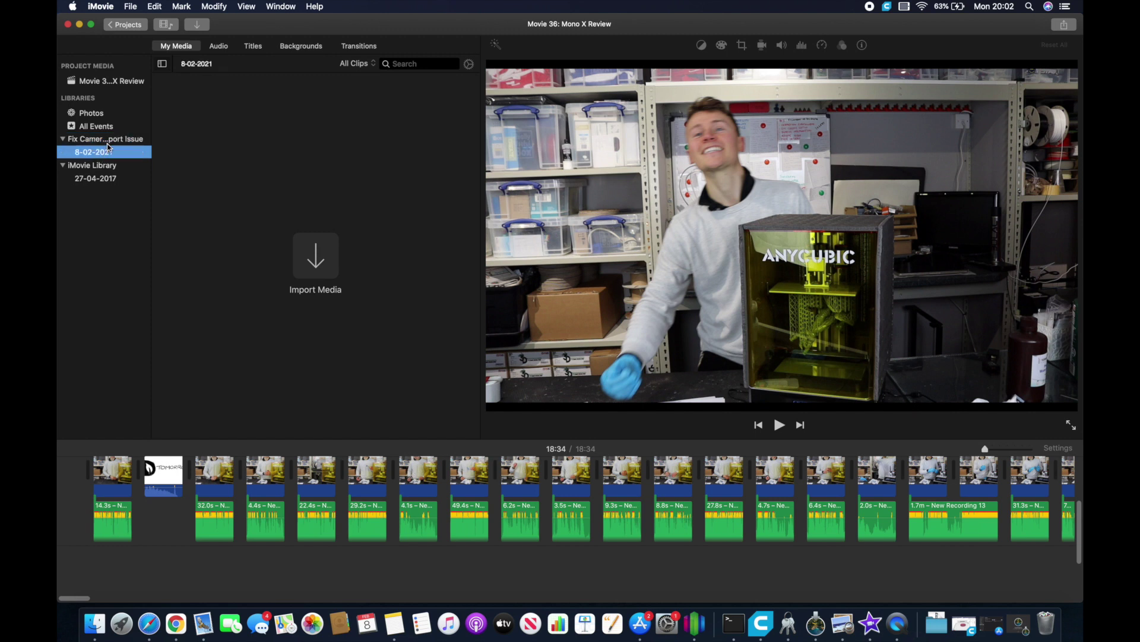
{"action": "left_click", "coordinate": [287, 240]}
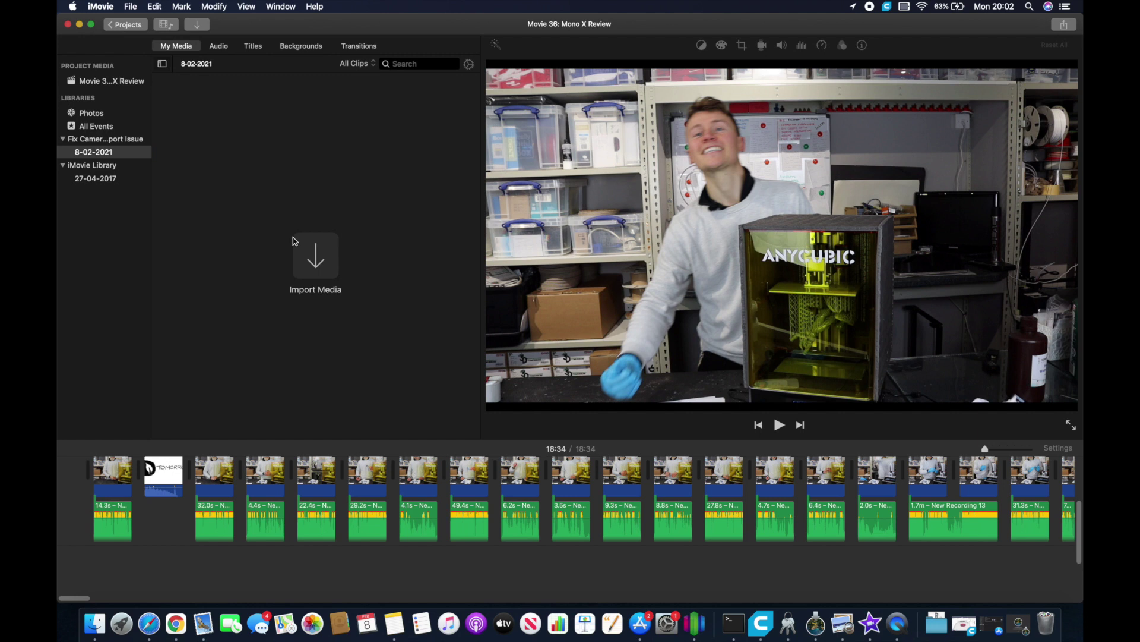
Import the two NO NAME camera clips into the 8-02-2021 event
{"action": "left_click", "coordinate": [315, 257]}
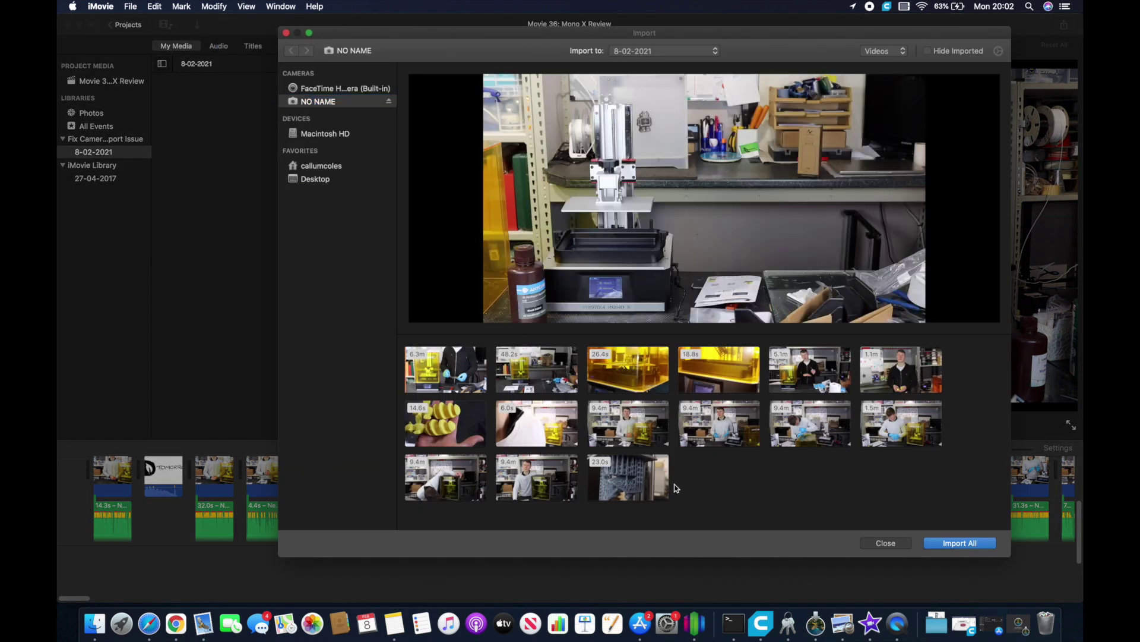
{"action": "left_click", "coordinate": [936, 543]}
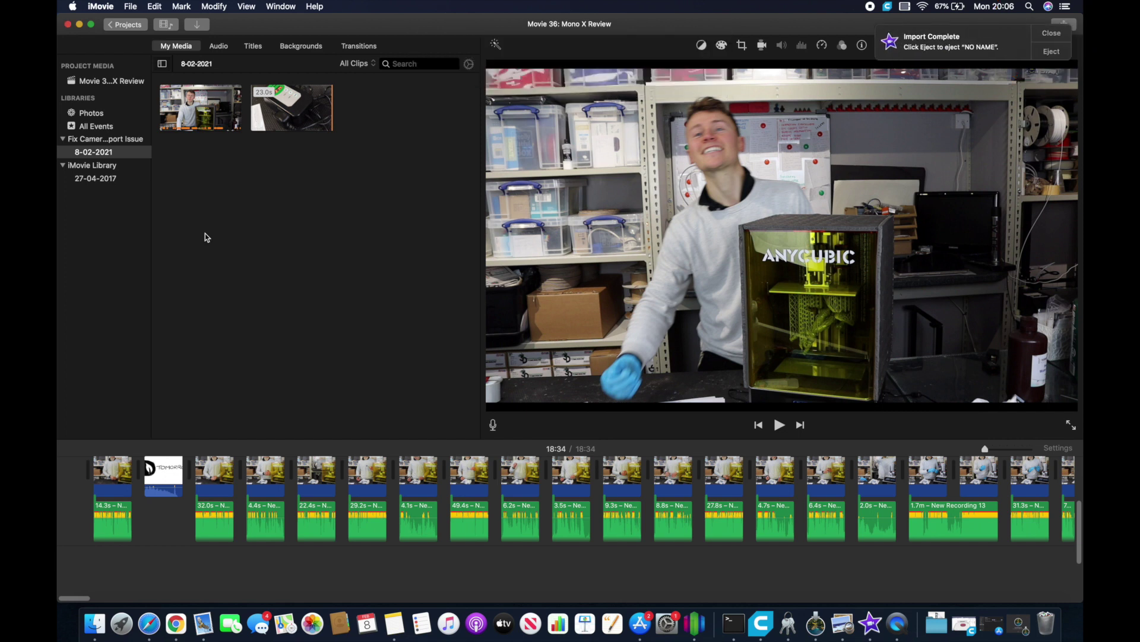
Drag both re-imported clips onto the Movie 36 project and preview the 9.4m clip there
{"action": "left_click", "coordinate": [1052, 33]}
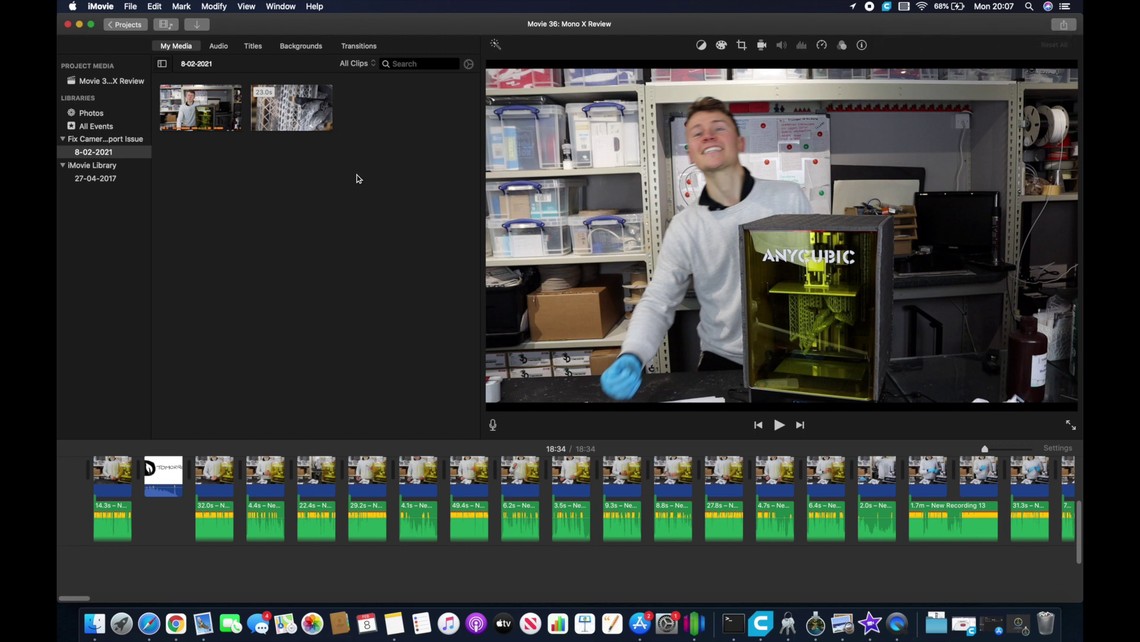
{"action": "left_click_drag", "start_coordinate": [380, 160], "coordinate": [113, 85]}
{"action": "left_click", "coordinate": [113, 81]}
{"action": "scroll", "coordinate": [326, 283], "scroll_direction": "down", "scroll_amount": 2}
{"action": "left_click", "coordinate": [214, 345]}
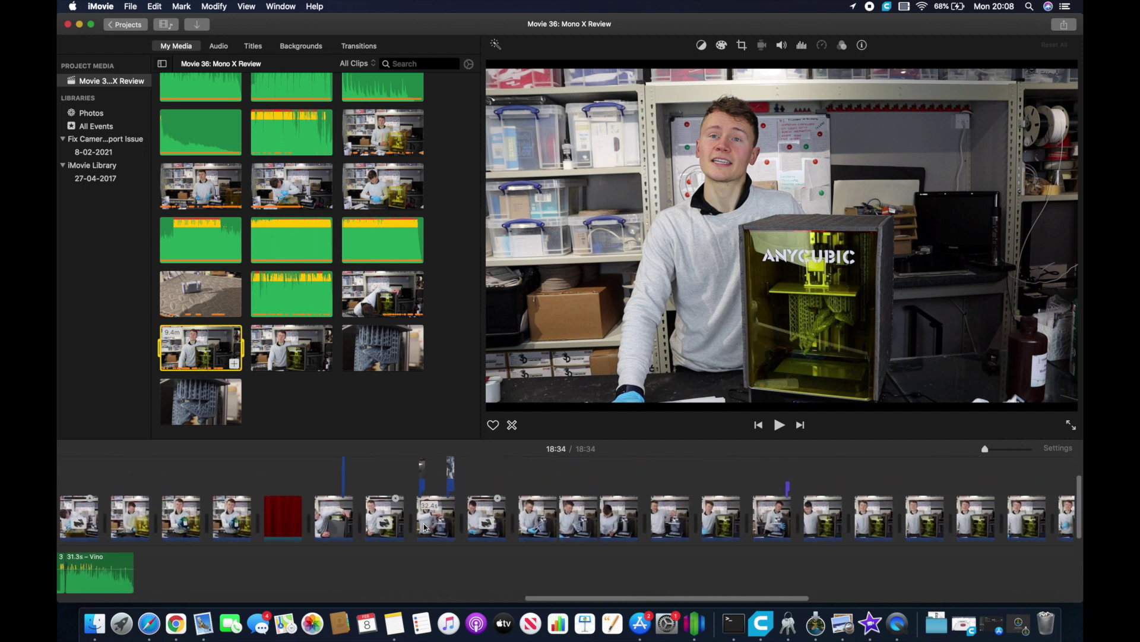
{"action": "scroll", "coordinate": [424, 527], "scroll_direction": "right", "scroll_amount": 10}
{"action": "scroll", "coordinate": [412, 527], "scroll_direction": "right", "scroll_amount": 5}
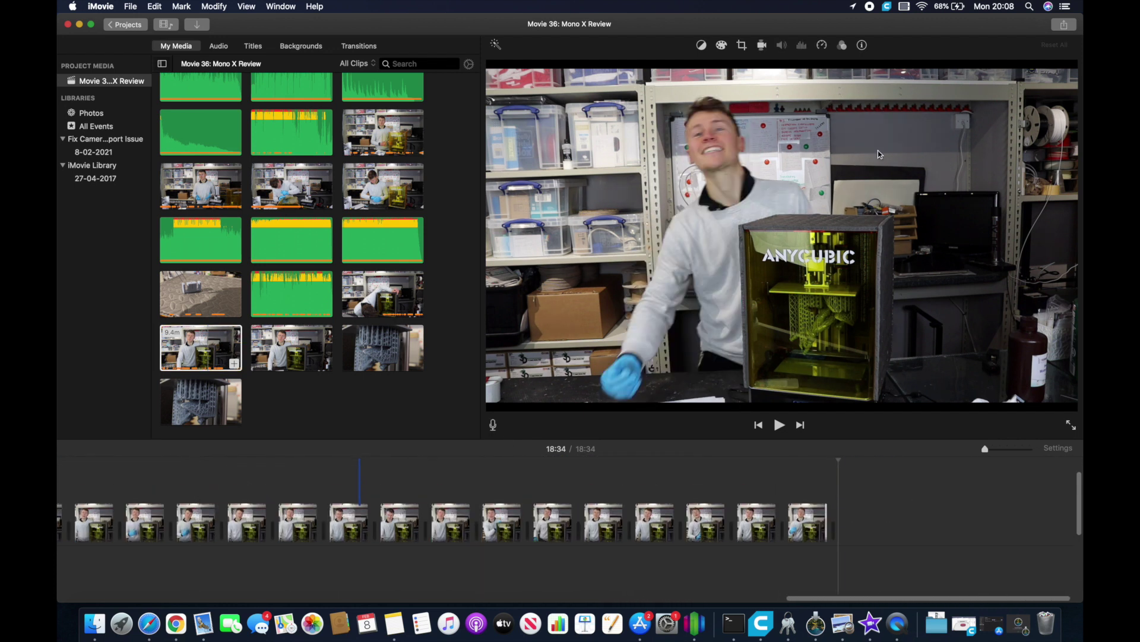
Share Movie 36: Mono X Review to YouTube as a private HD 1080p video, accepting the terms
{"action": "left_click", "coordinate": [1065, 25]}
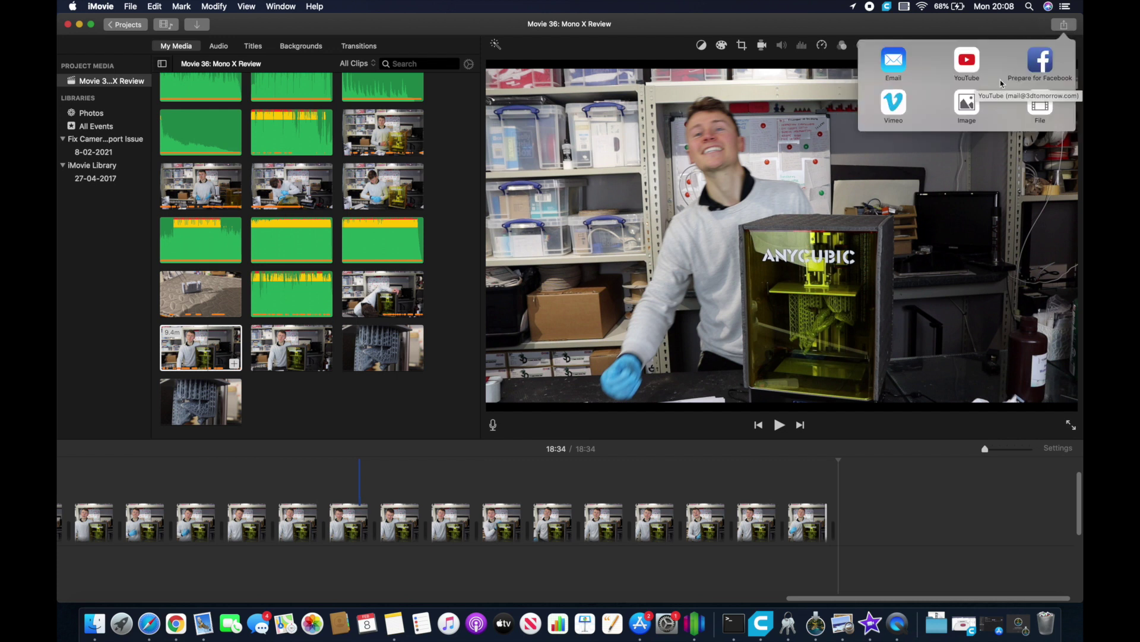
{"action": "left_click", "coordinate": [962, 60]}
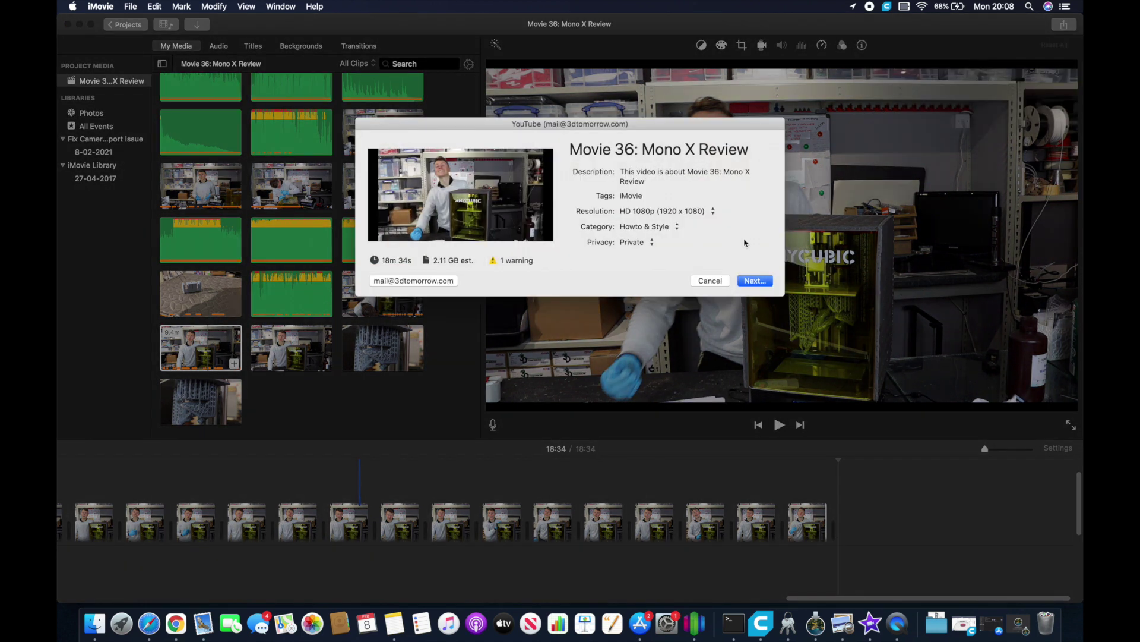
{"action": "left_click", "coordinate": [748, 284]}
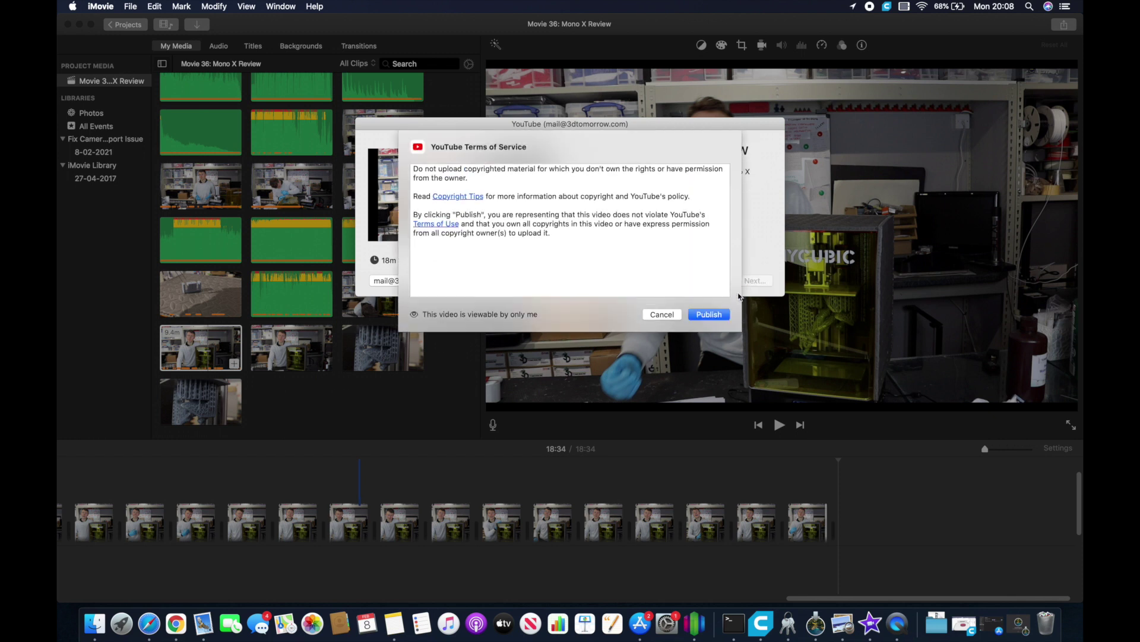
{"action": "left_click", "coordinate": [714, 316]}
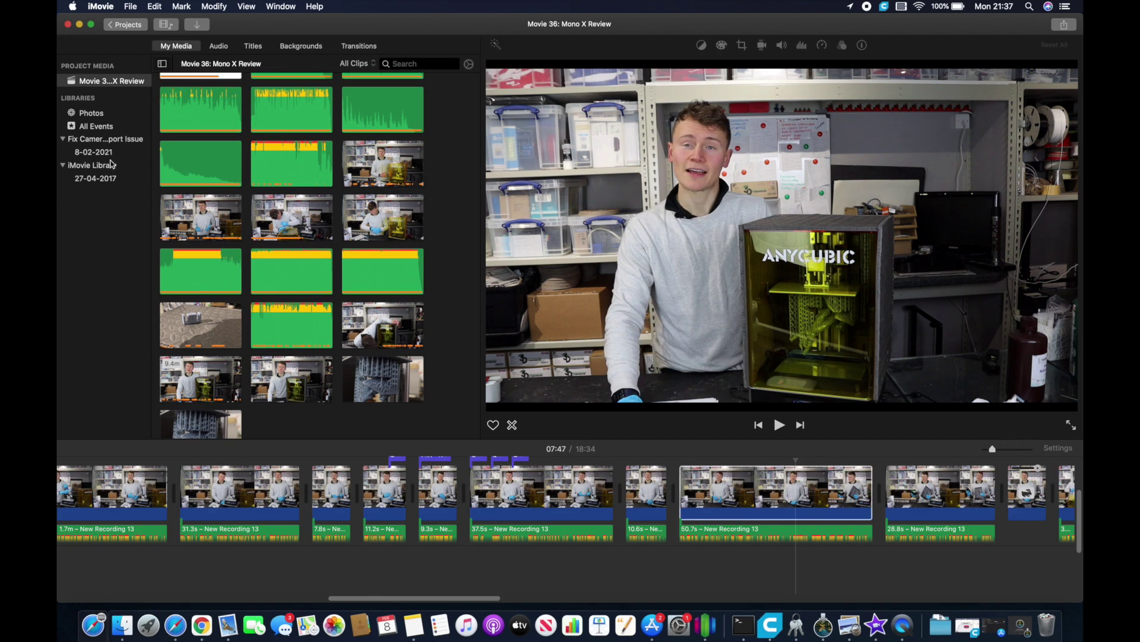
Close the Fix Camera Import Issue library from its sidebar options
{"action": "left_click", "coordinate": [111, 140]}
{"action": "right_click", "coordinate": [111, 142]}
{"action": "mouse_move", "coordinate": [149, 189]}
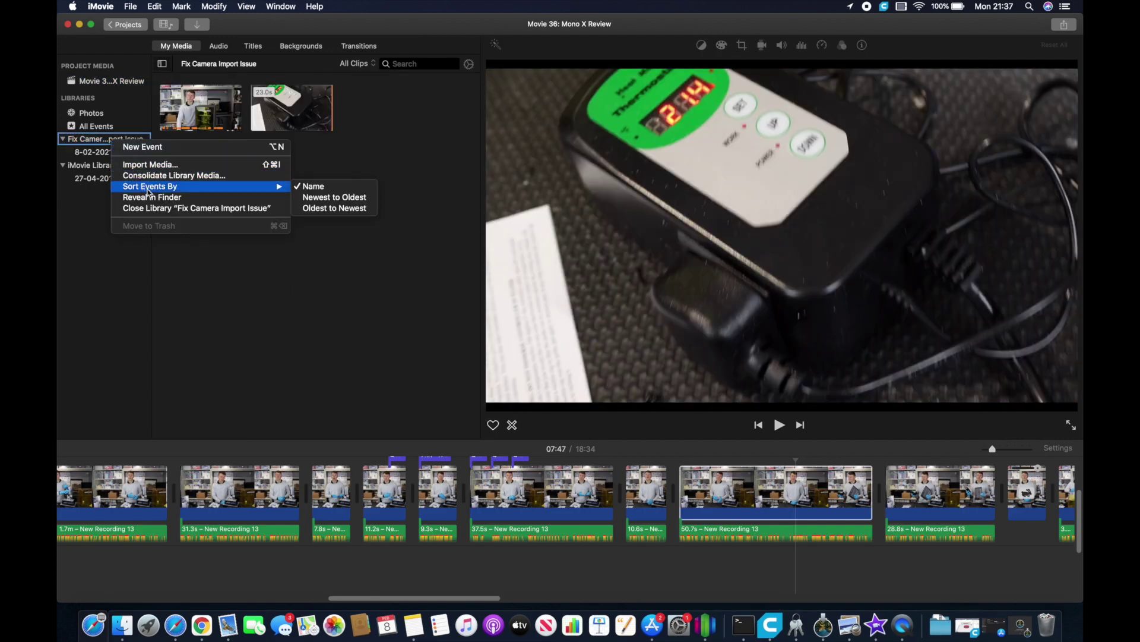
{"action": "left_click", "coordinate": [164, 209]}
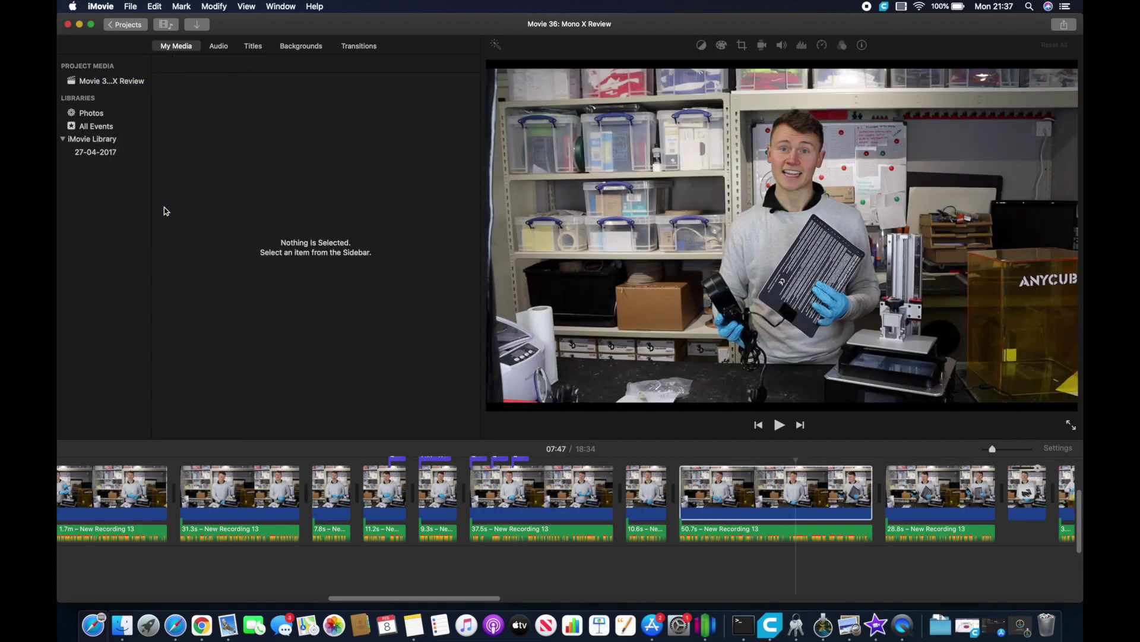
Show the Movie 36 project media, then check the desktop through Mission Control
{"action": "left_click", "coordinate": [116, 85]}
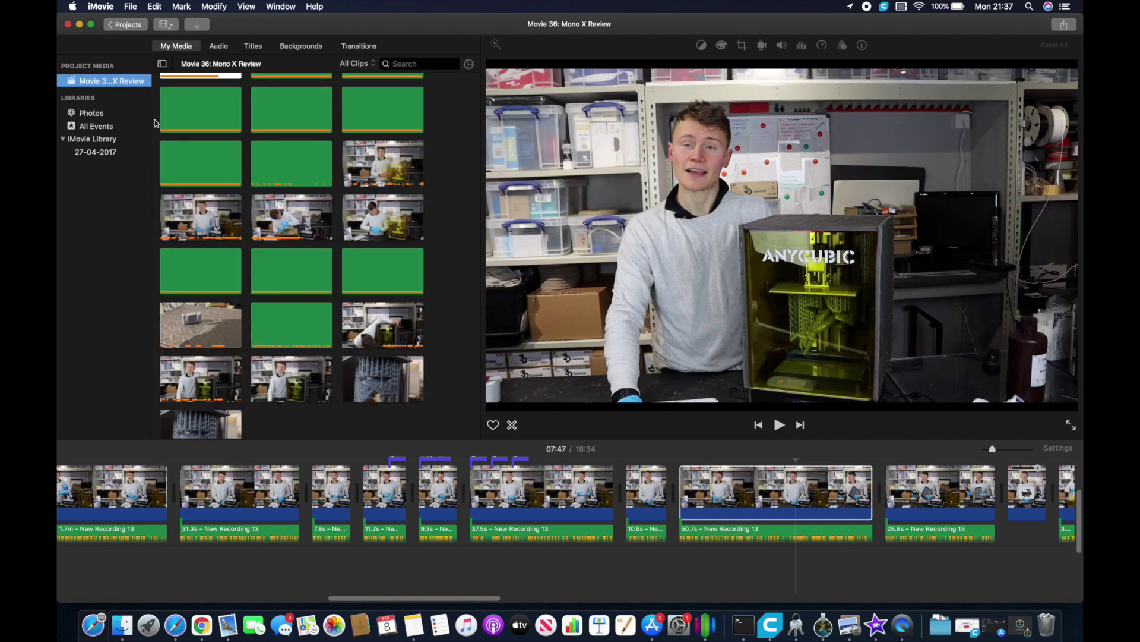
{"action": "scroll", "coordinate": [381, 354], "scroll_direction": "down", "scroll_amount": 2}
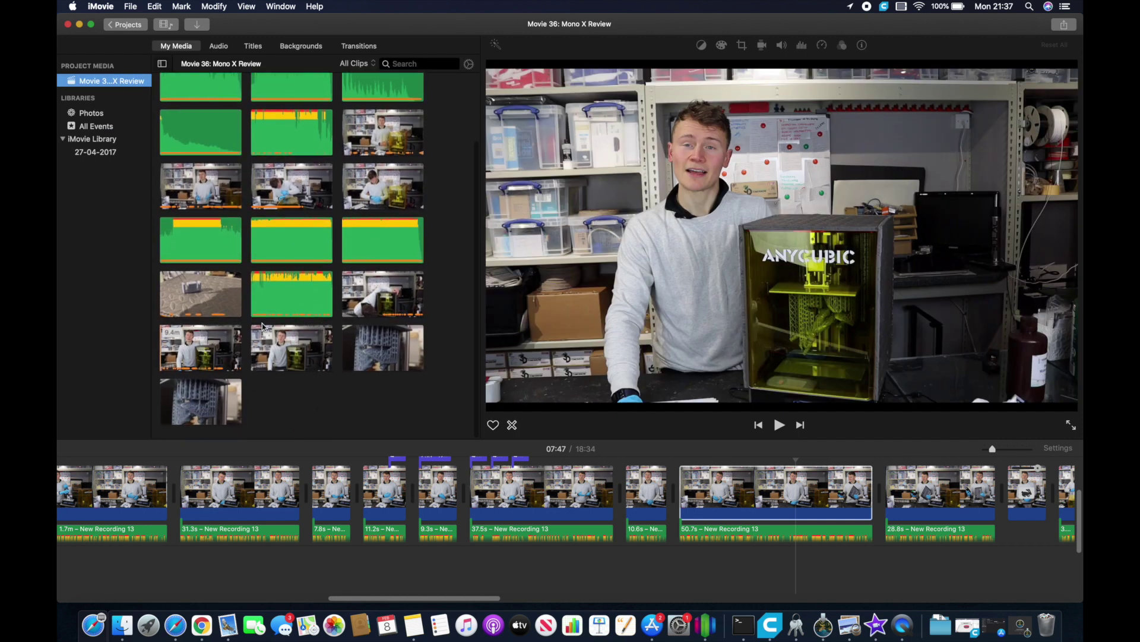
{"action": "key", "text": "ctrl+Up"}
{"action": "left_click", "coordinate": [547, 5]}
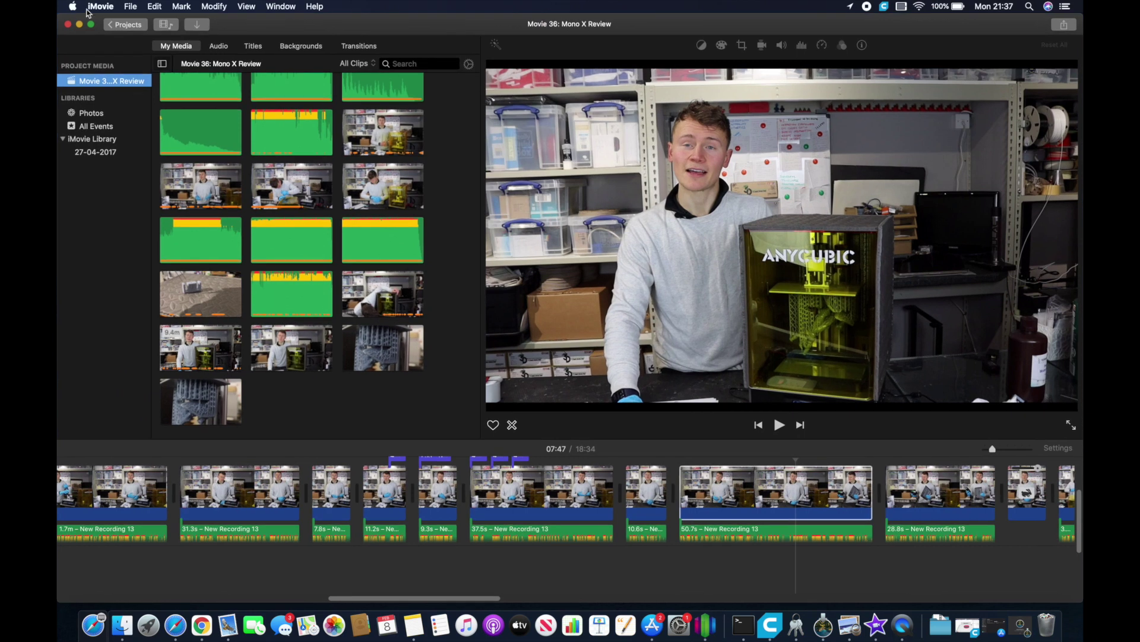
Move the Fix Camera Import Issue library file from the desktop to the Bin and restore iMovie
{"action": "key", "text": "super+m"}
{"action": "right_click", "coordinate": [1038, 283]}
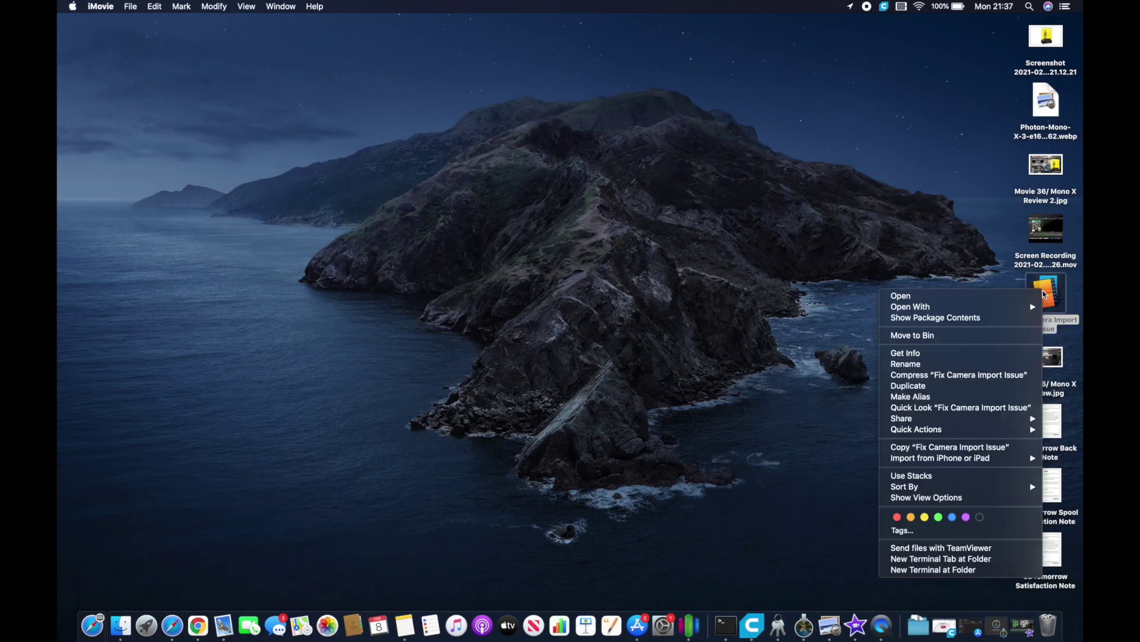
{"action": "left_click", "coordinate": [1006, 336]}
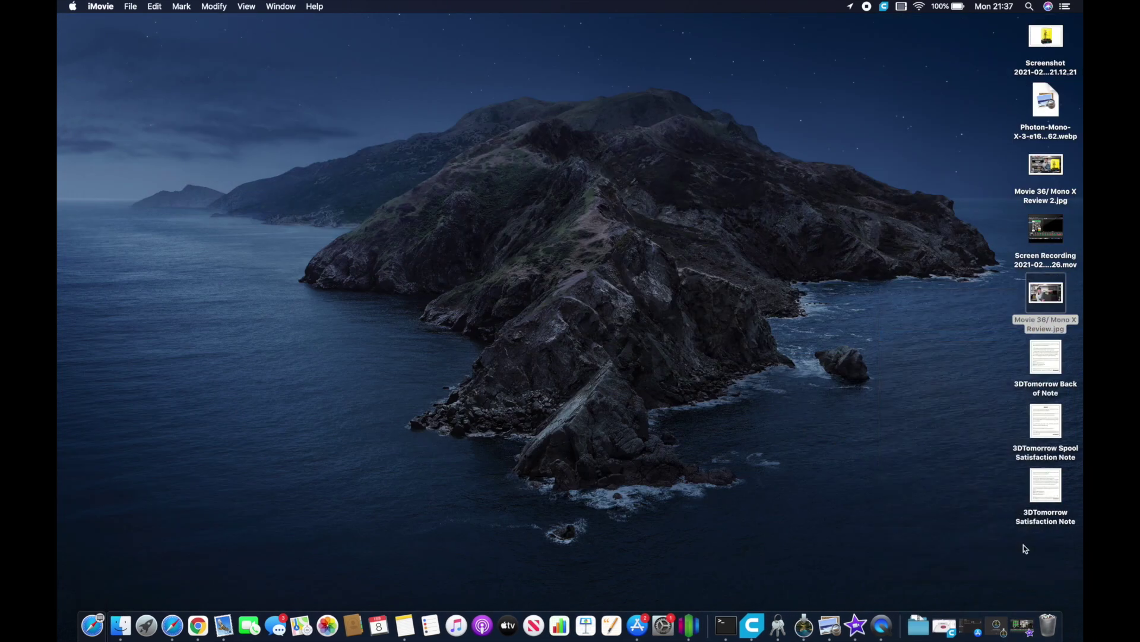
{"action": "right_click", "coordinate": [1048, 623]}
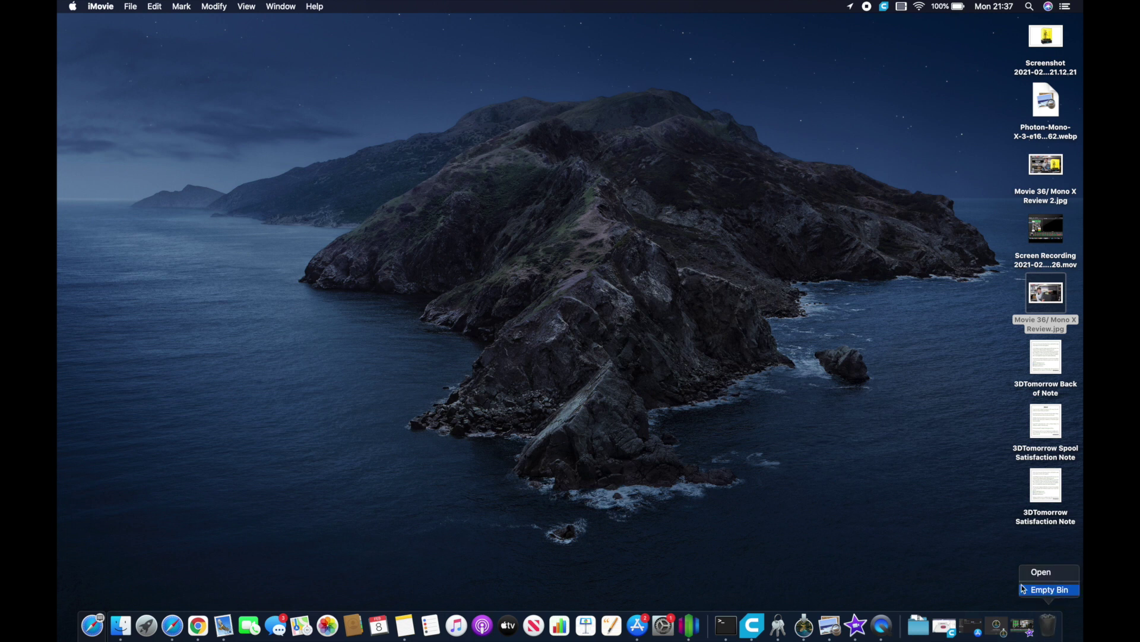
{"action": "left_click", "coordinate": [986, 570]}
{"action": "left_click", "coordinate": [1022, 625]}
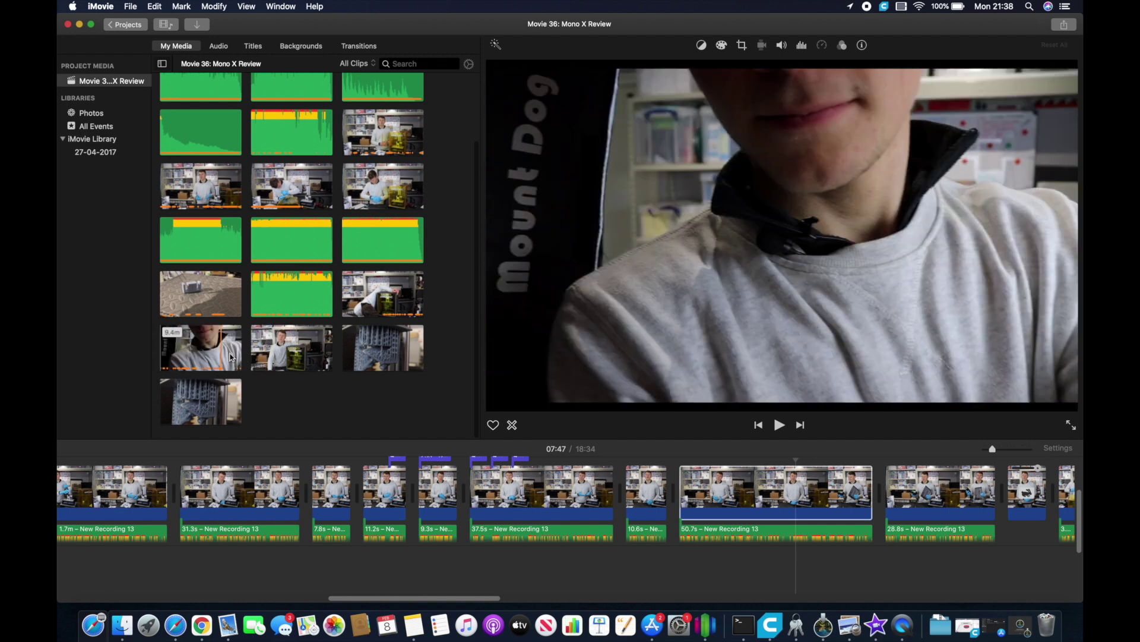
Delete the duplicate camera clips from the Movie 36 project's event, confirming the deletion
{"action": "right_click", "coordinate": [284, 350]}
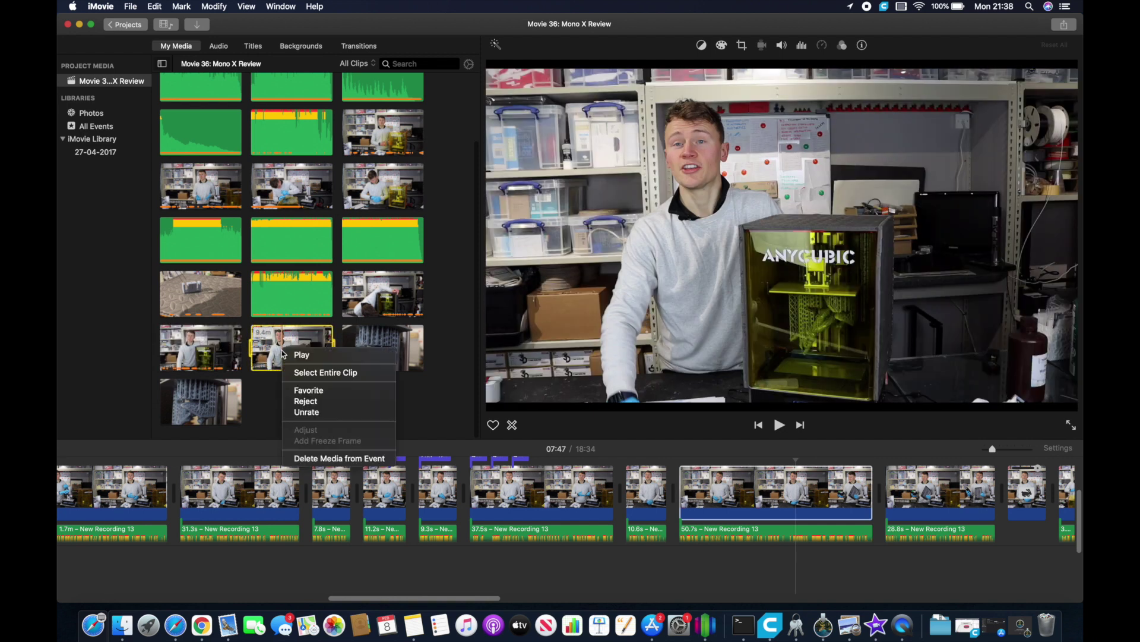
{"action": "left_click", "coordinate": [309, 459]}
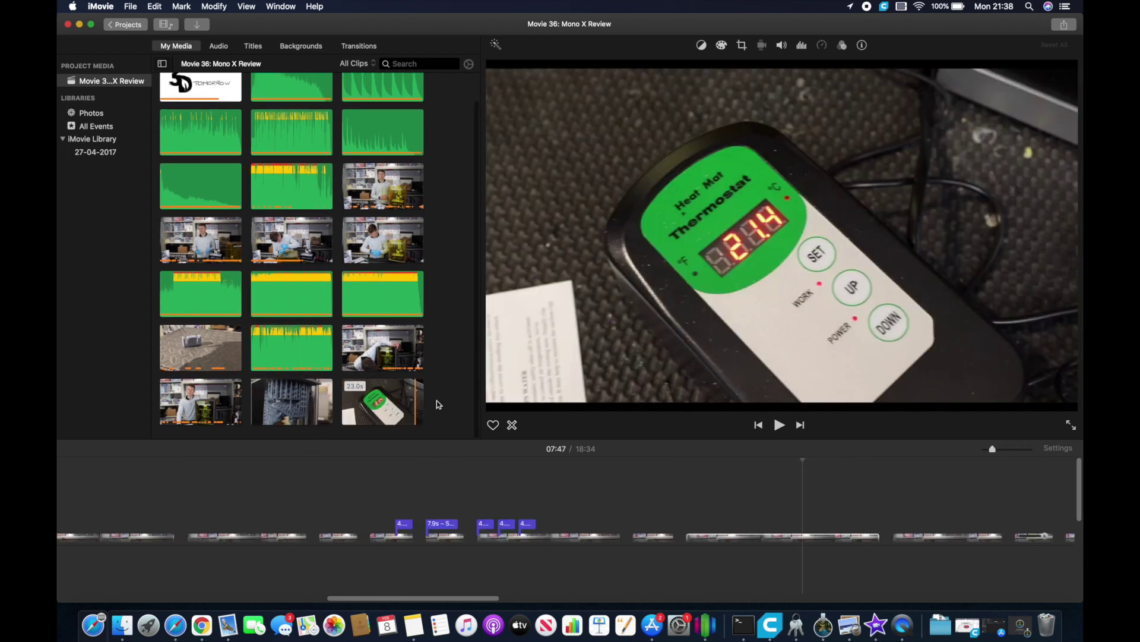
{"action": "left_click_drag", "start_coordinate": [437, 401], "coordinate": [255, 394]}
{"action": "right_click", "coordinate": [270, 392]}
{"action": "left_click", "coordinate": [327, 498]}
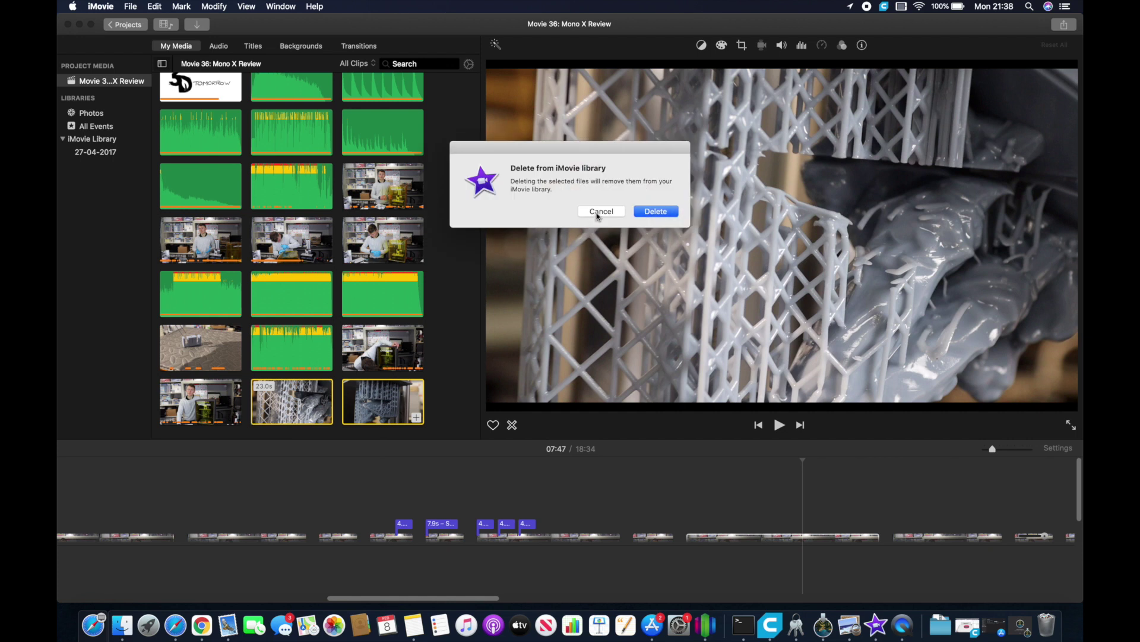
{"action": "left_click", "coordinate": [655, 211]}
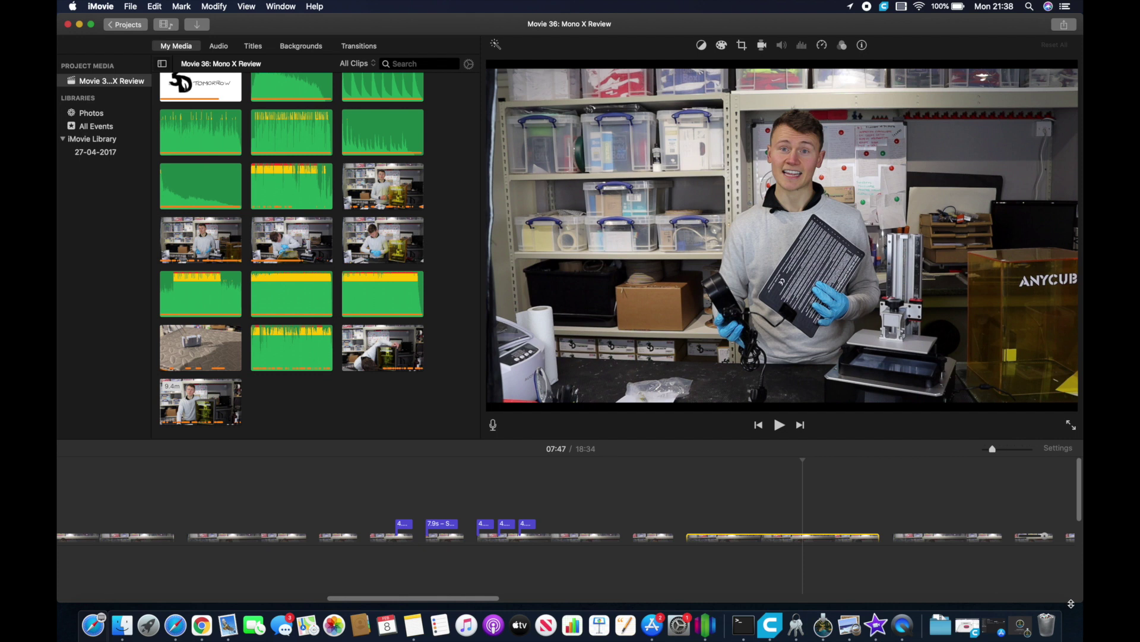
Empty the Bin permanently from the Dock
{"action": "right_click", "coordinate": [1047, 624]}
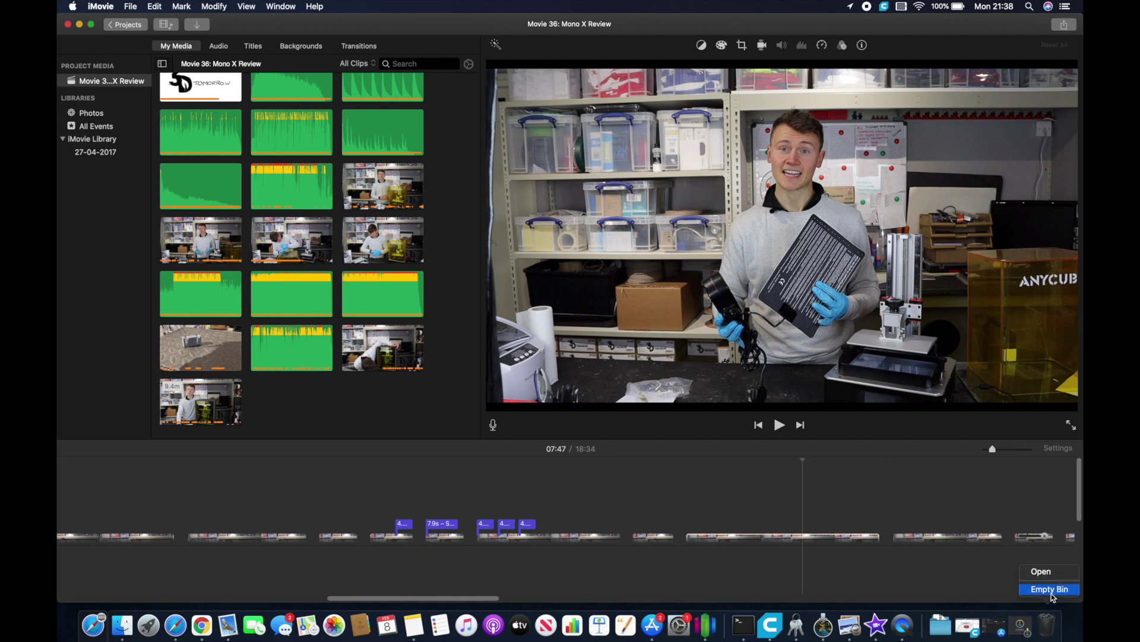
{"action": "left_click", "coordinate": [1051, 593]}
{"action": "key", "text": "Return"}
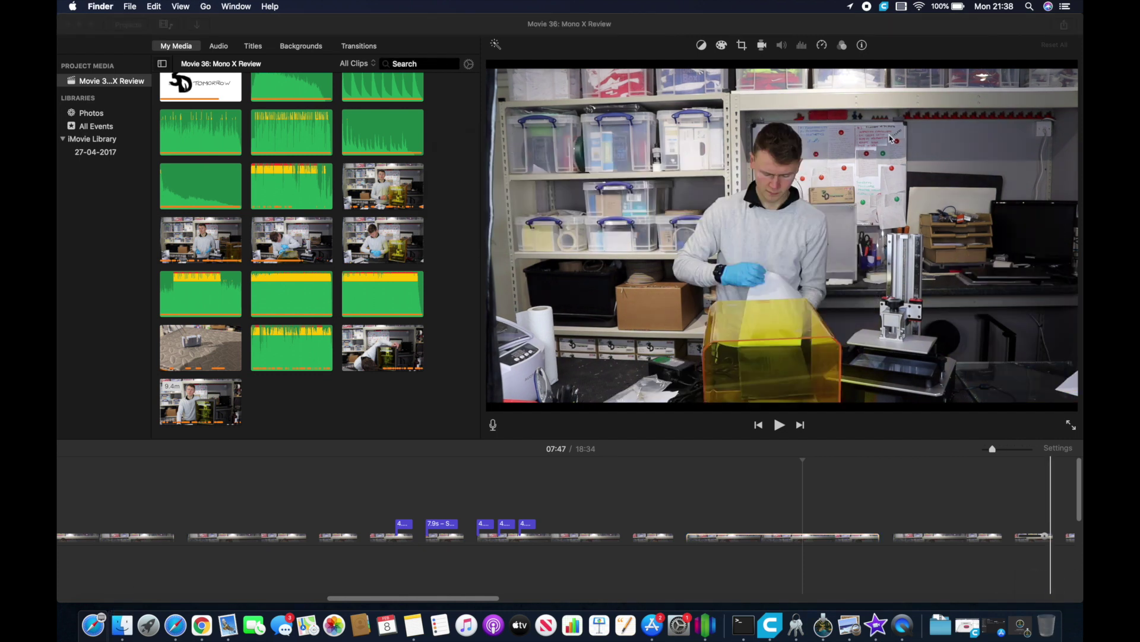